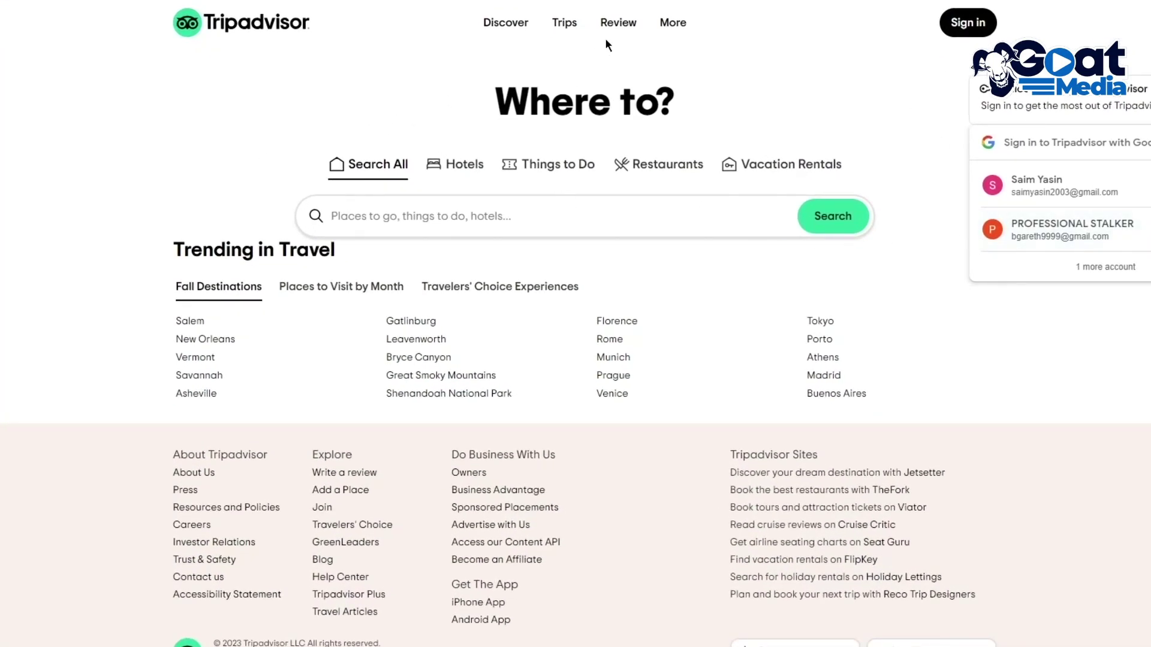
Scroll down the affiliate program page to the 795 million reviews and 1.4 million places overview
scroll(620, 378, down, 1)
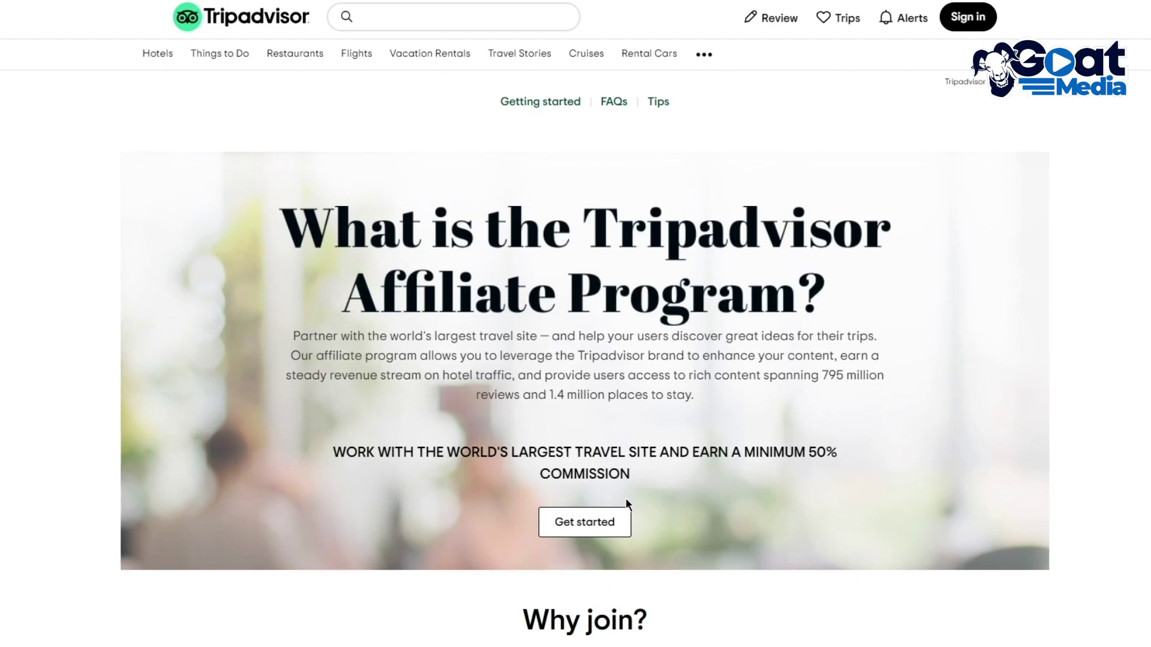
Cycle the Why join? benefits carousel forward twice, then scroll down to How do I earn commissions?
scroll(627, 503, down, 5)
drag(528, 244, 814, 267)
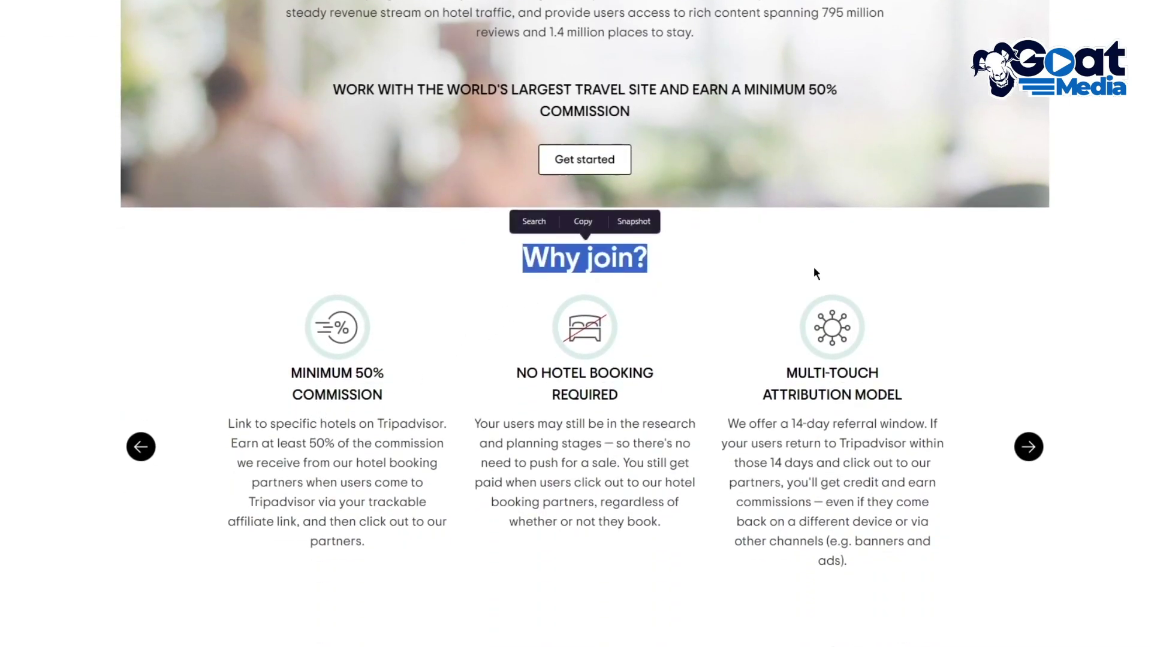
click(466, 294)
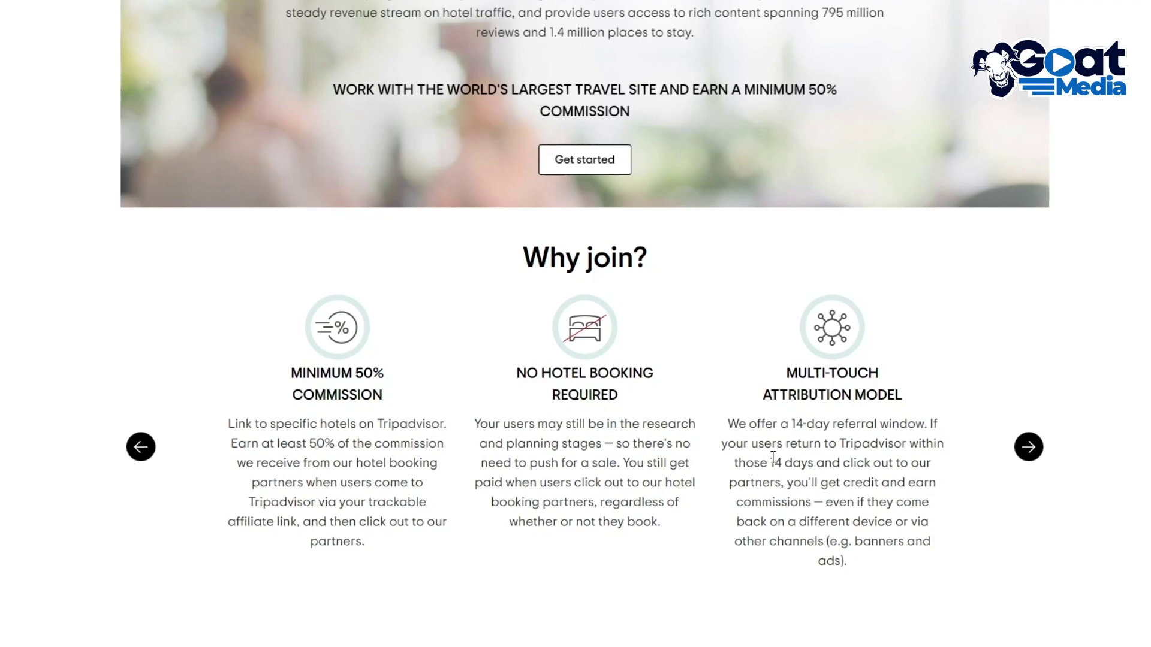
click(1029, 448)
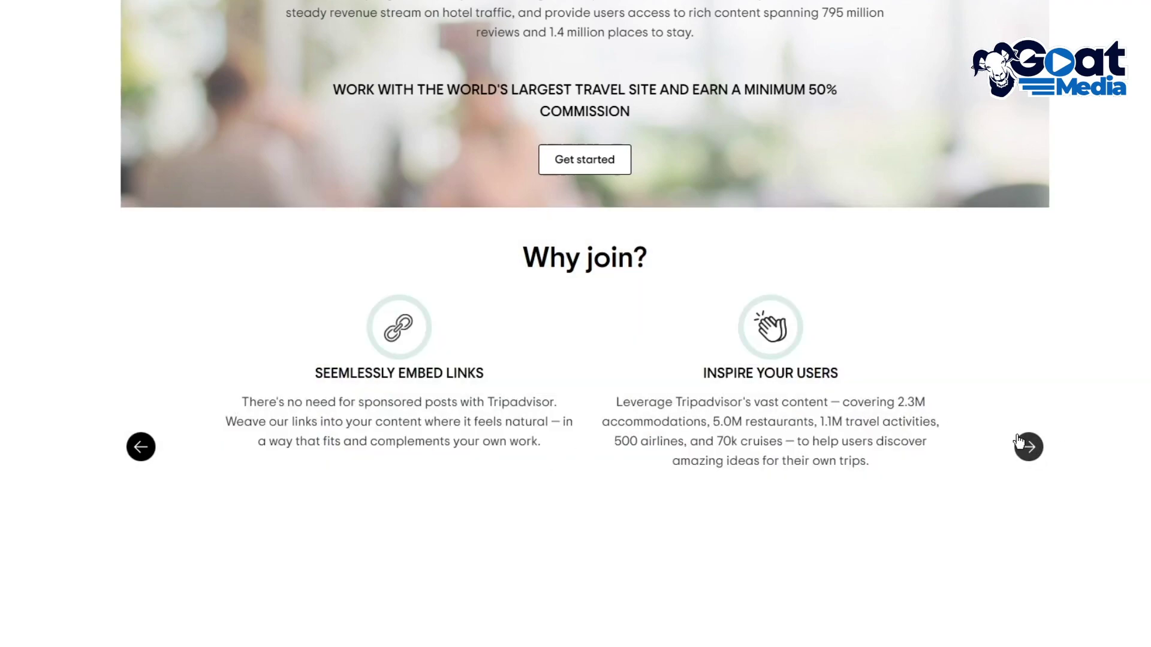
click(1028, 446)
scroll(848, 323, down, 7)
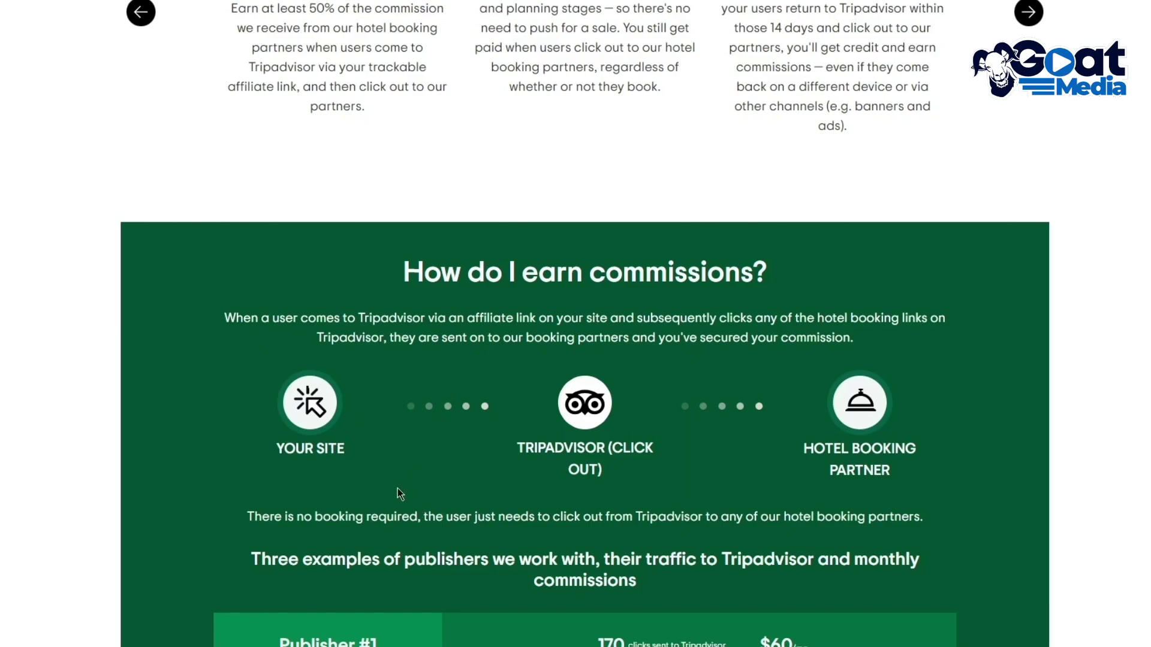
drag(268, 455, 372, 462)
click(372, 461)
scroll(842, 402, down, 3)
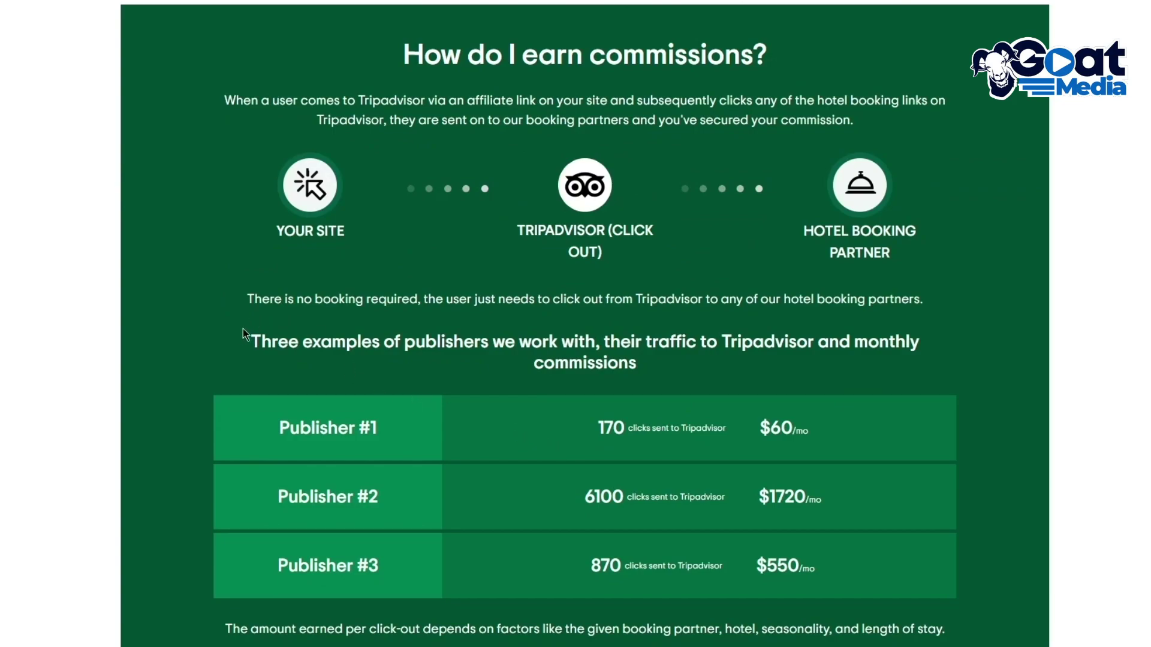
drag(242, 336, 689, 395)
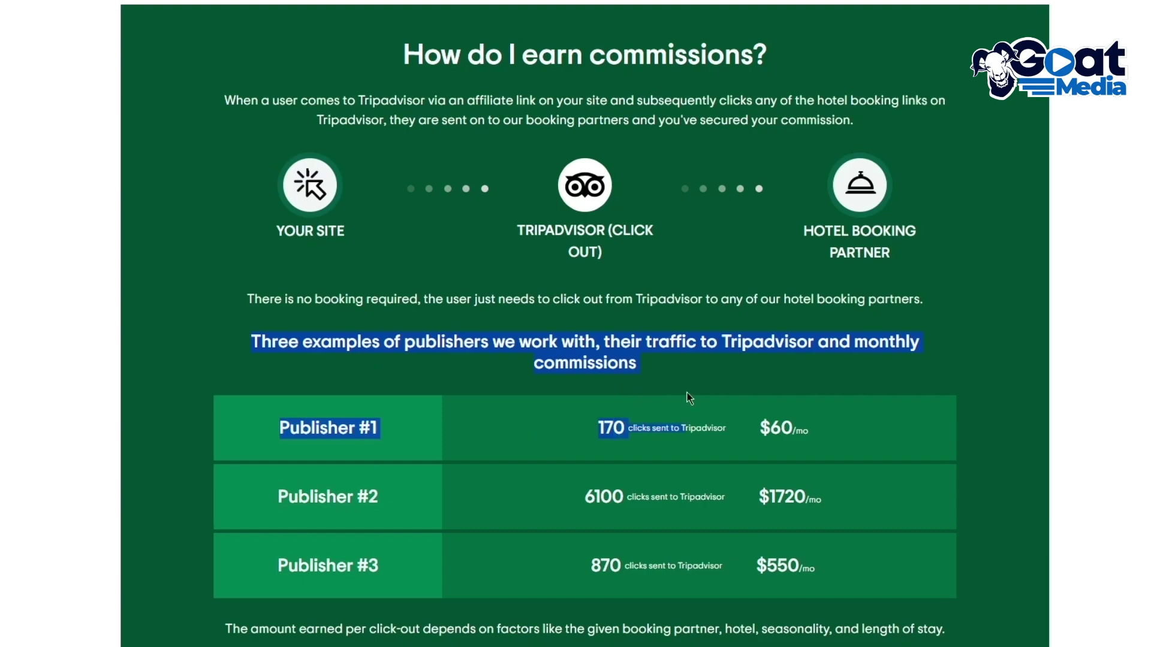
click(610, 367)
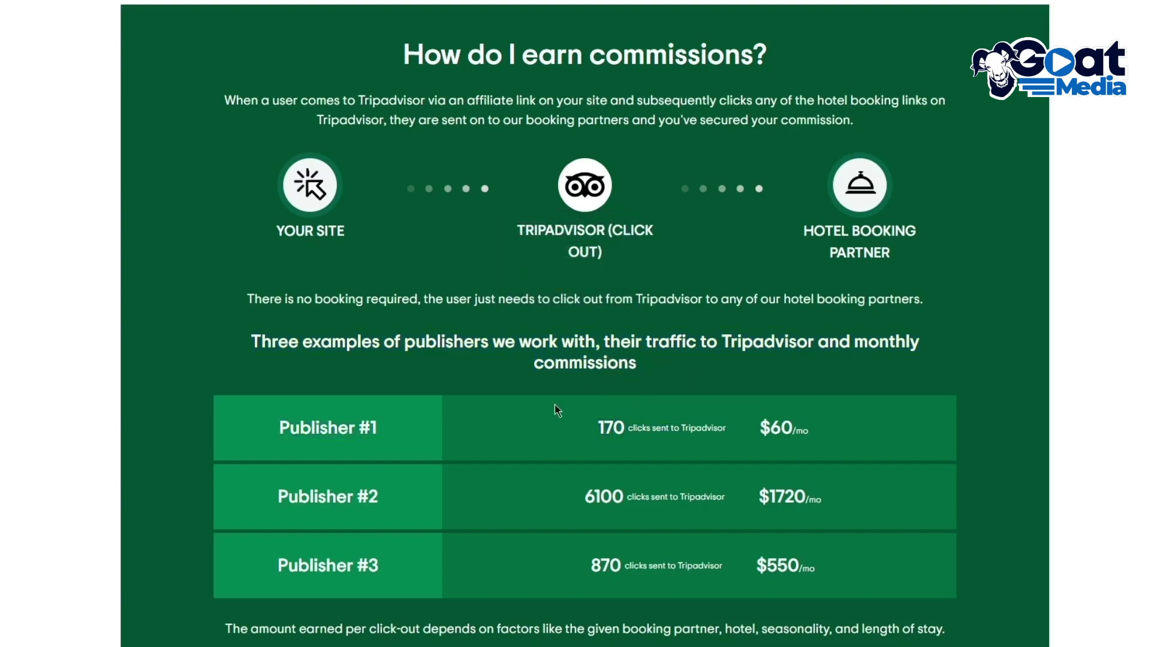
drag(279, 427, 310, 428)
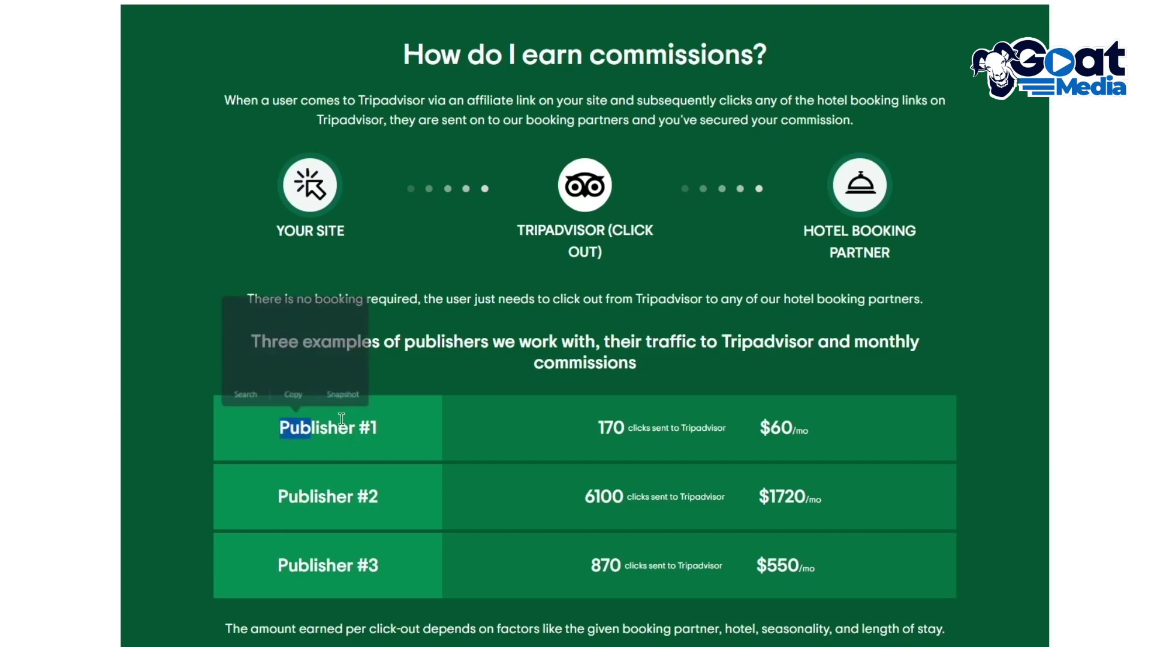
click(549, 427)
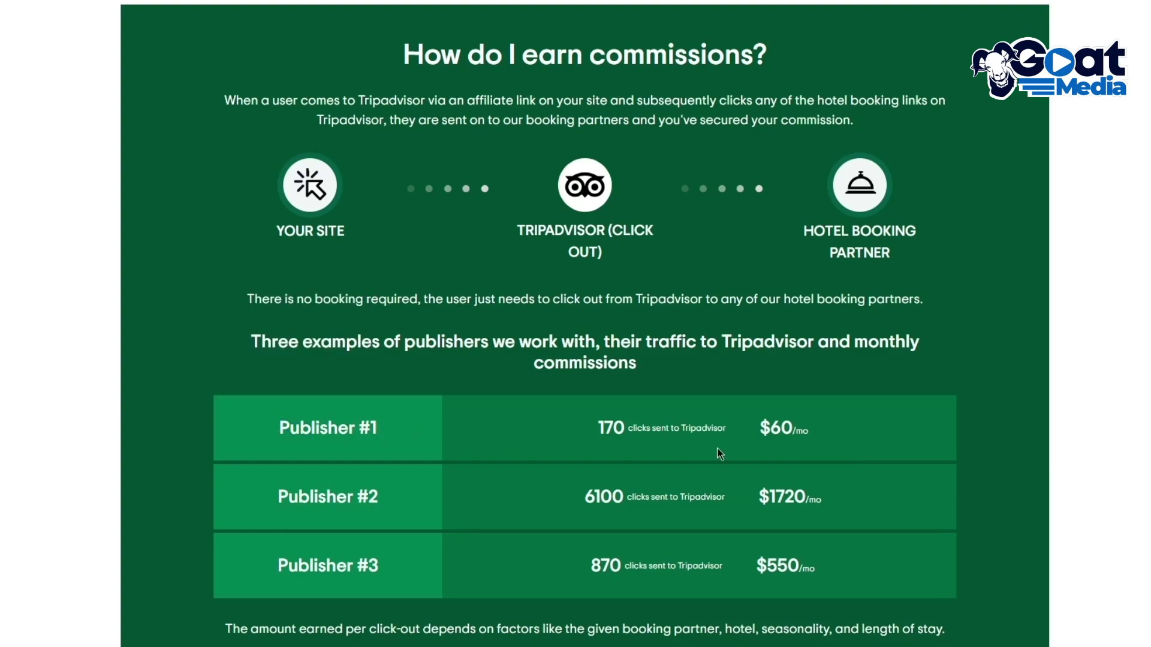
drag(717, 448, 897, 463)
click(896, 451)
double_click(605, 565)
click(716, 595)
scroll(747, 469, up, 15)
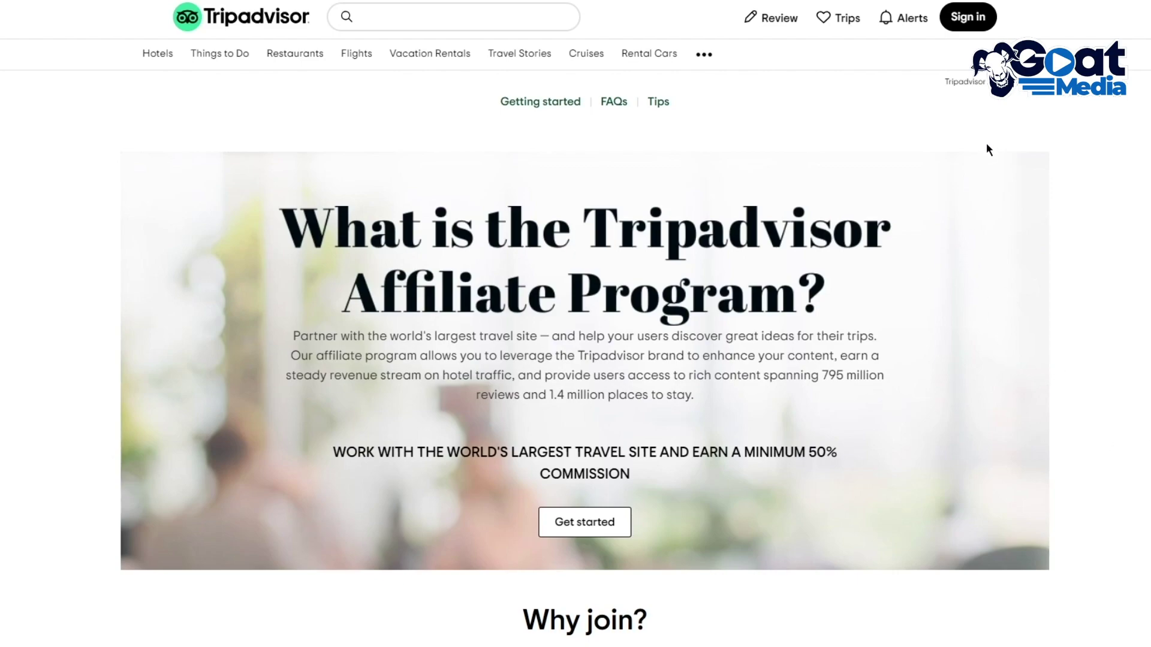
Scroll to the Getting started section and follow the CJ sign up link to the publisher form
drag(555, 522, 586, 524)
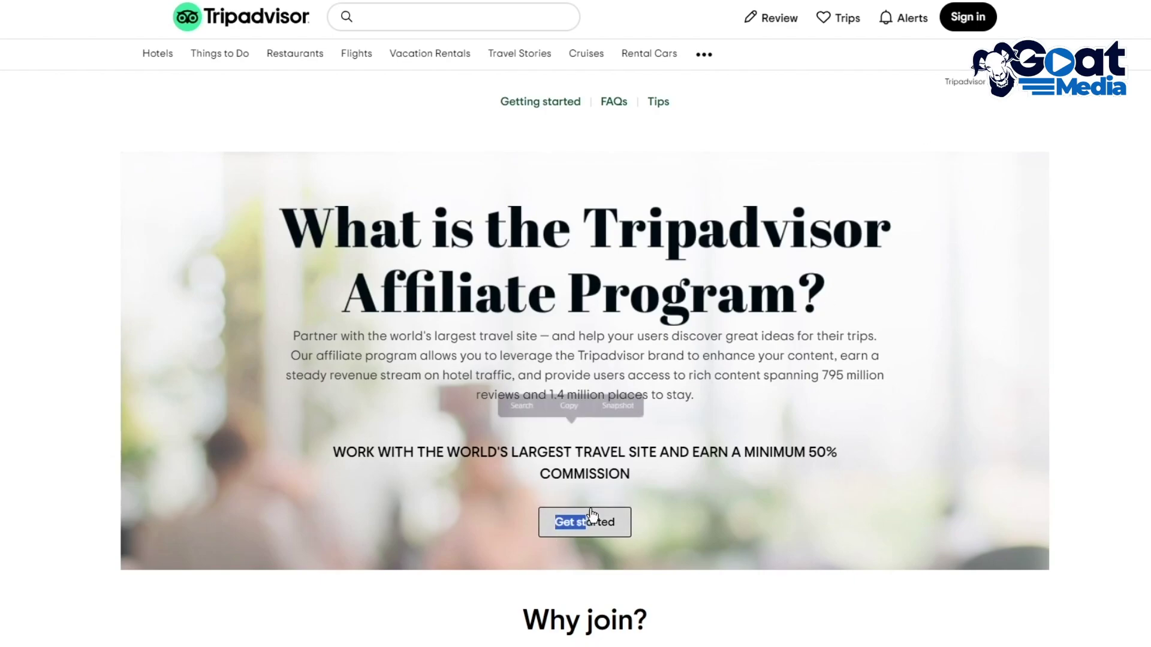
scroll(589, 526, down, 1)
scroll(589, 518, down, 3)
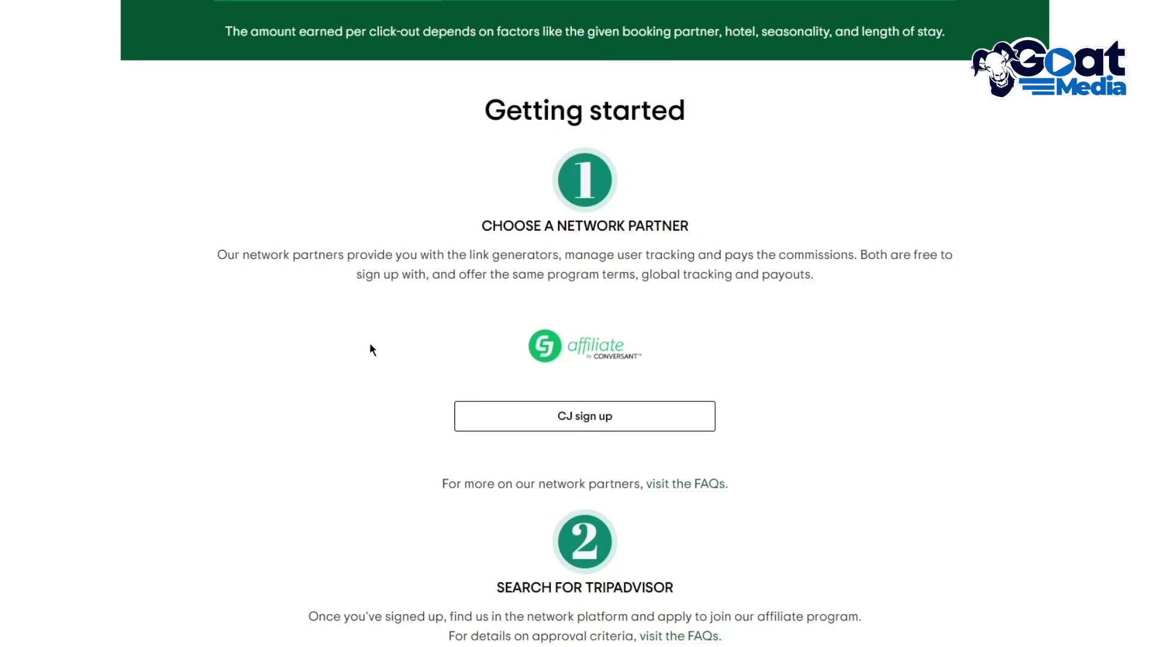
scroll(369, 339, down, 4)
scroll(369, 339, up, 5)
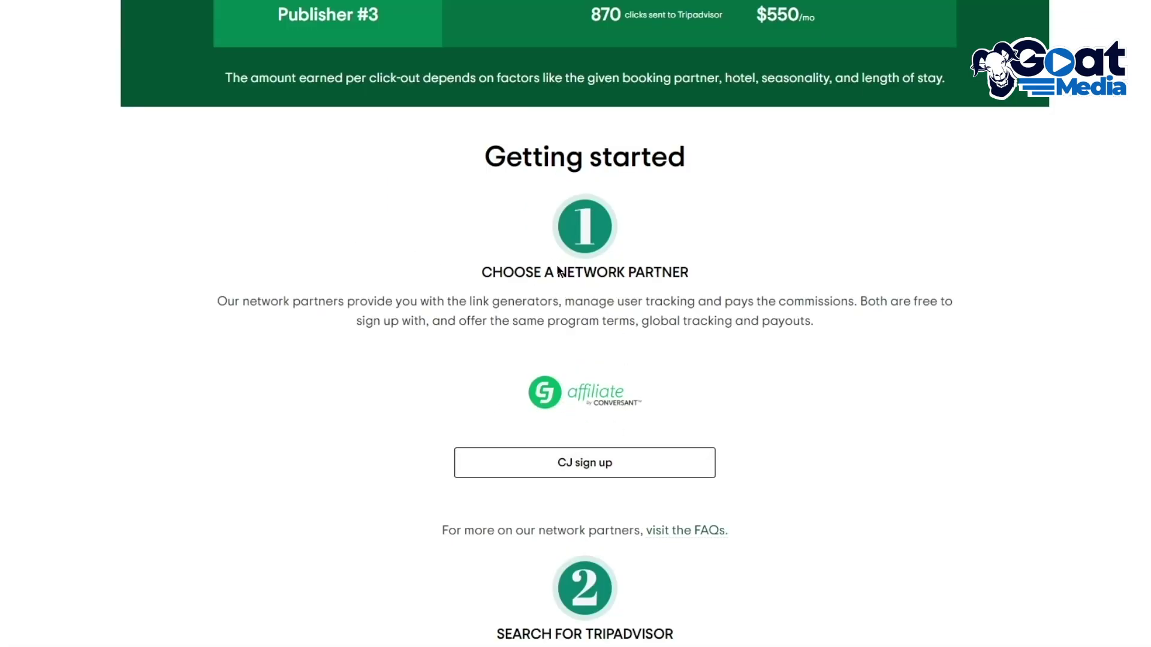
click(575, 462)
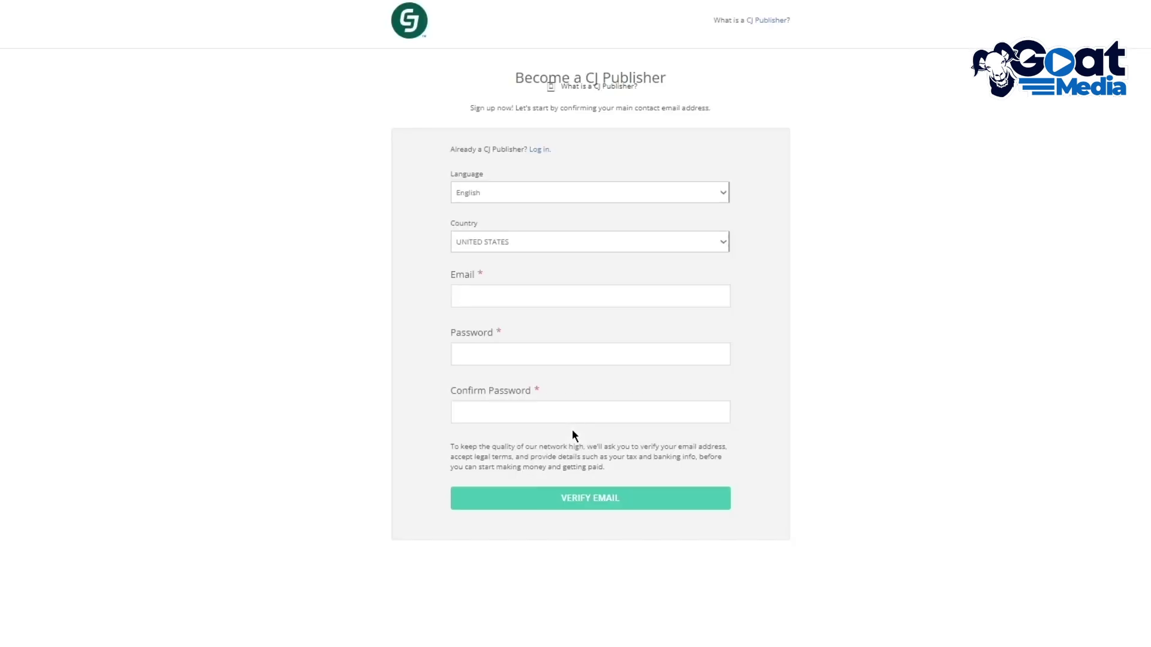
Keep UNITED STATES as the country and paste the new email address
click(534, 244)
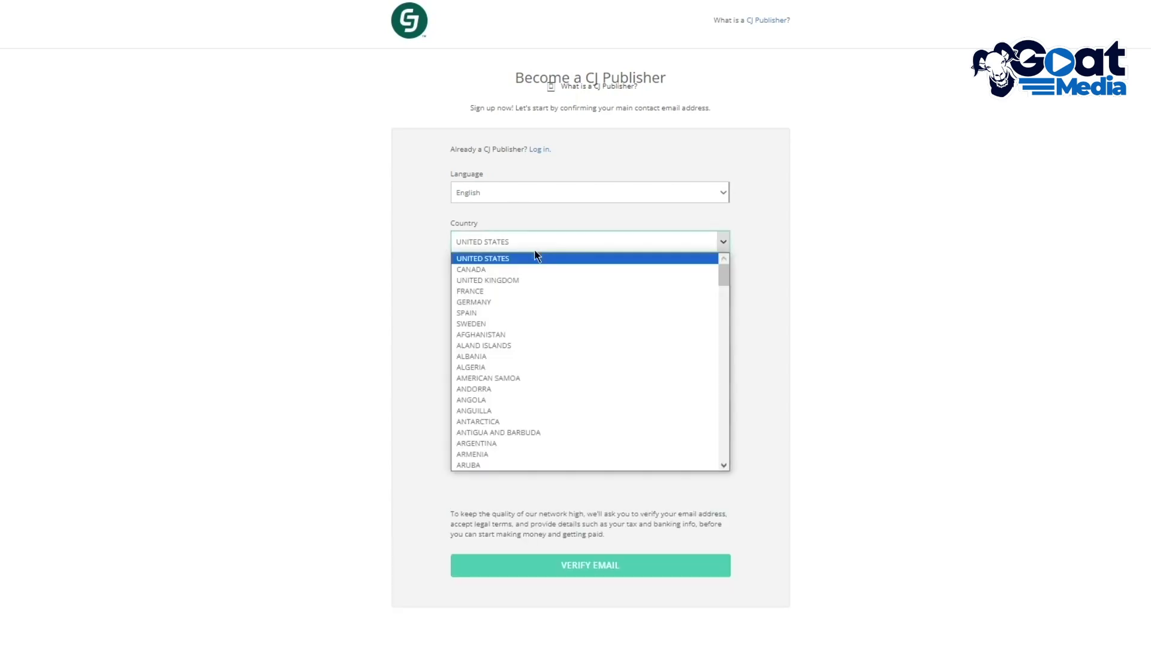
click(534, 250)
click(514, 295)
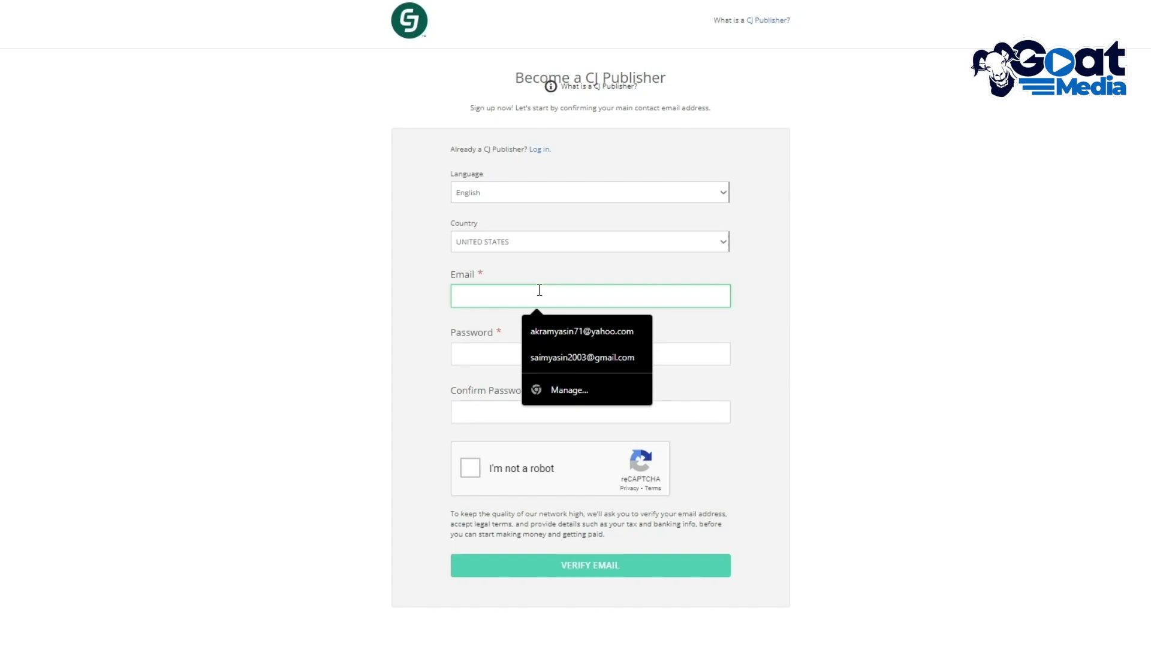
click(953, 227)
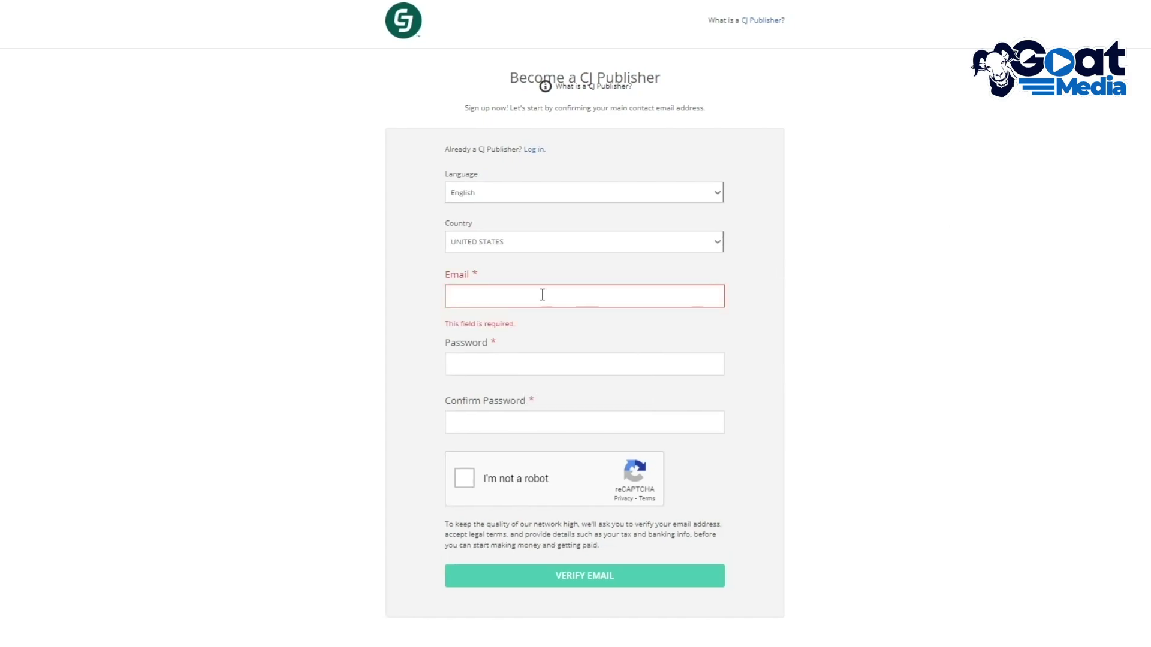
right_click(542, 295)
click(598, 398)
Enter and confirm the password, pass the reCAPTCHA check, and submit with VERIFY EMAIL
click(480, 356)
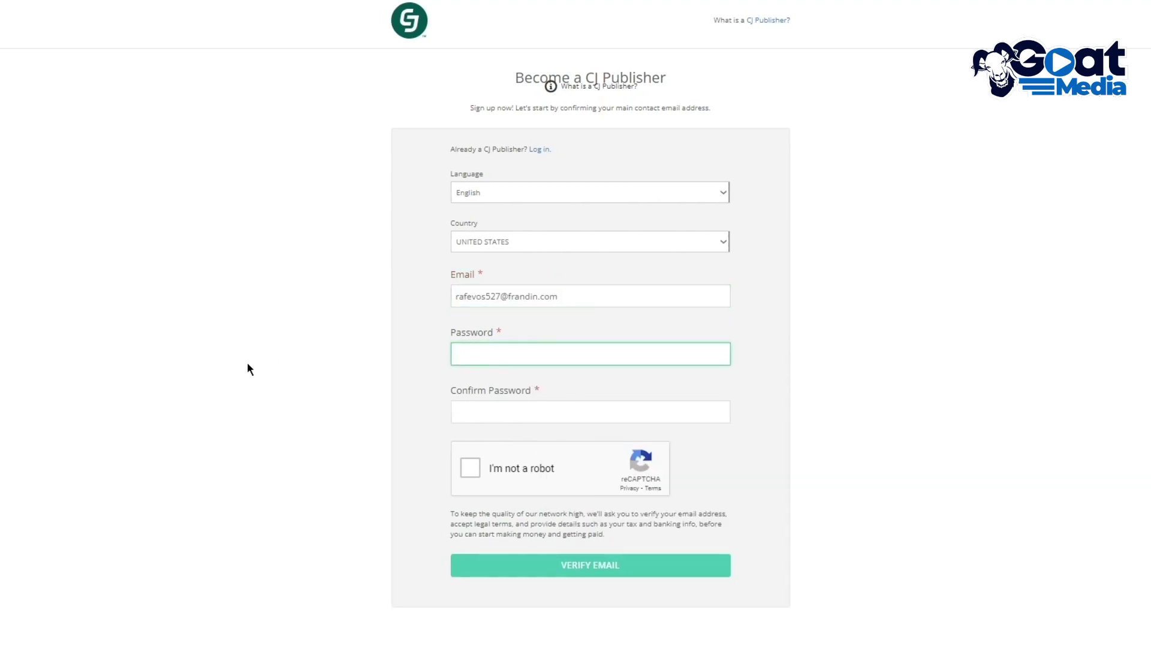
text(•••••••••)
click(471, 414)
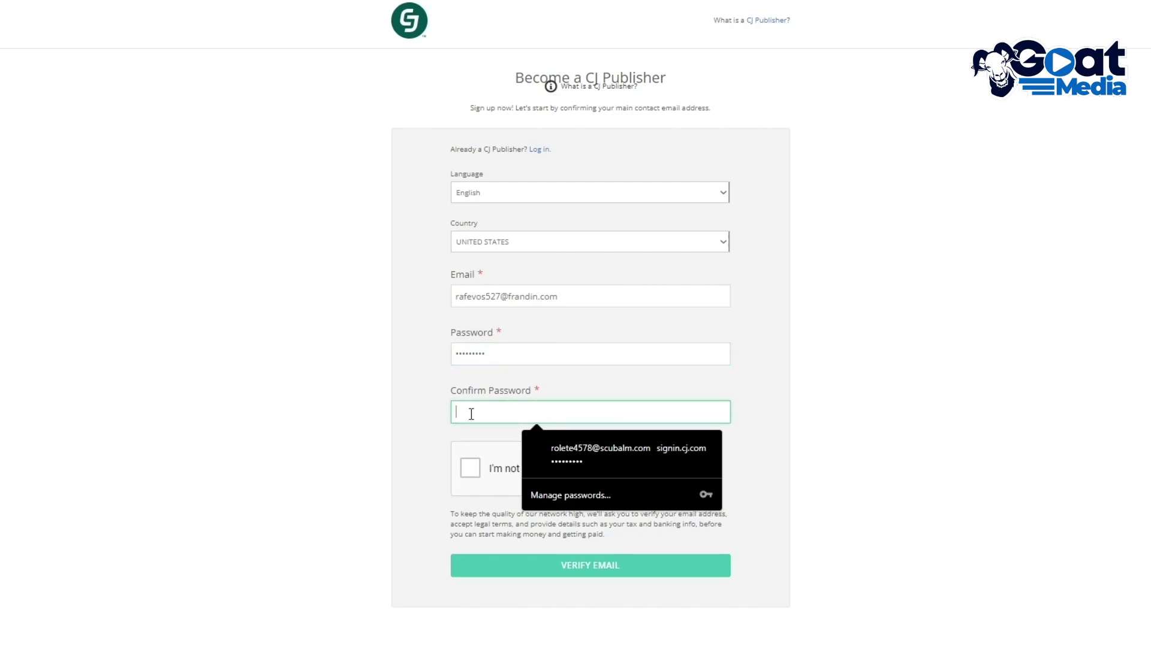
text(••••)
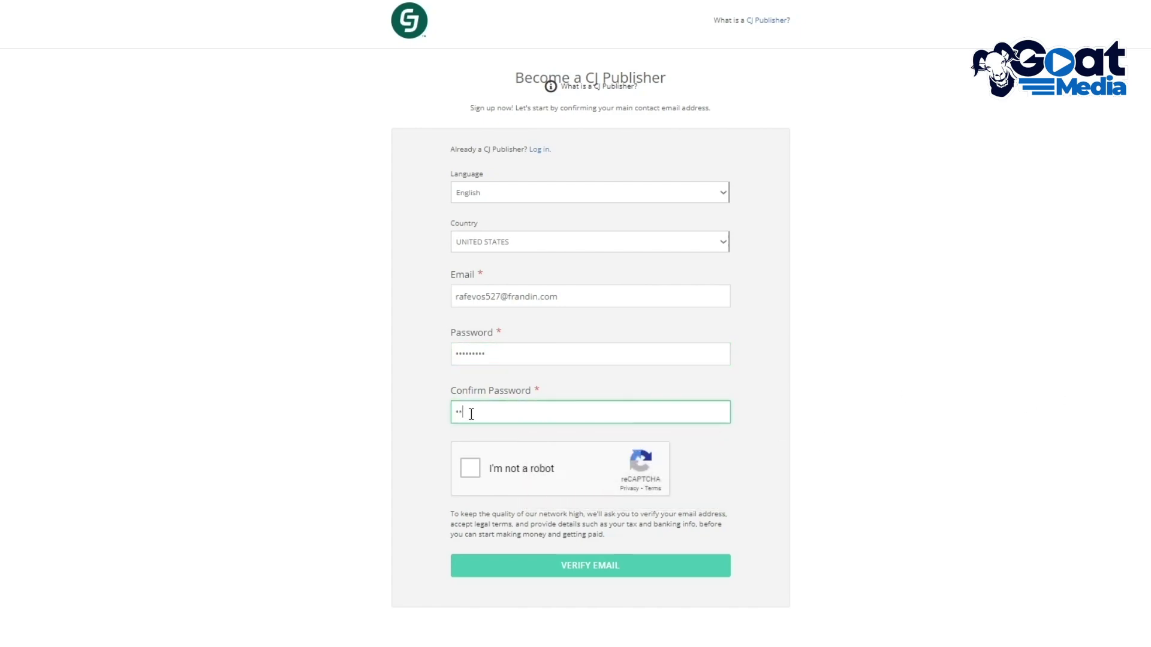
text(•••••)
click(497, 471)
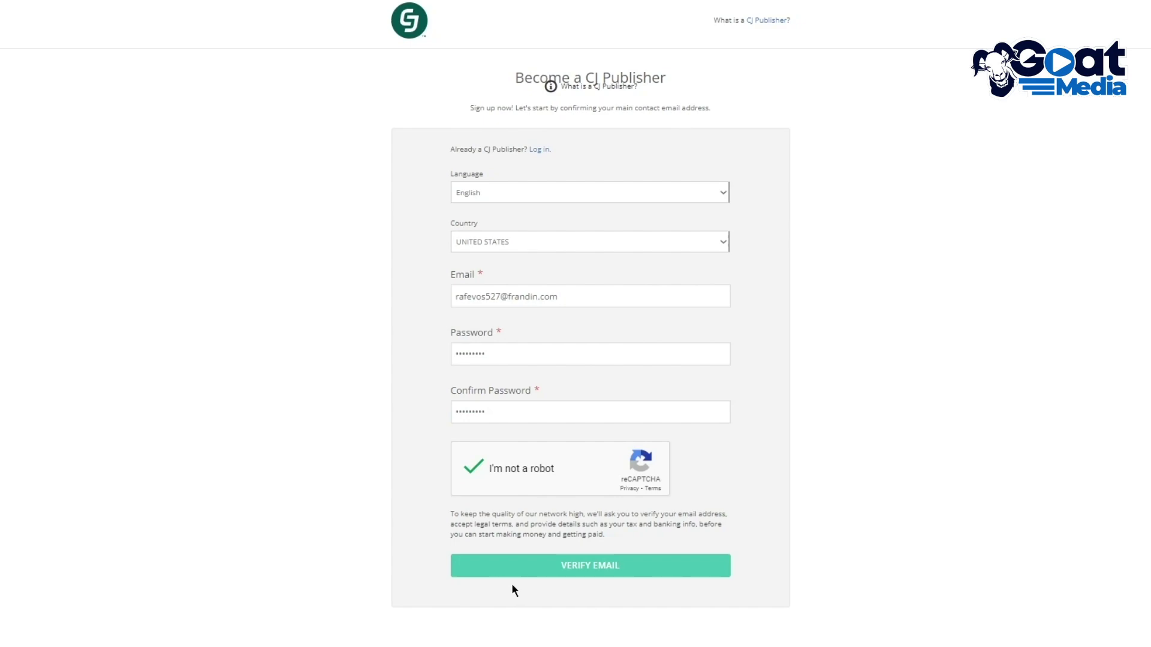
click(558, 566)
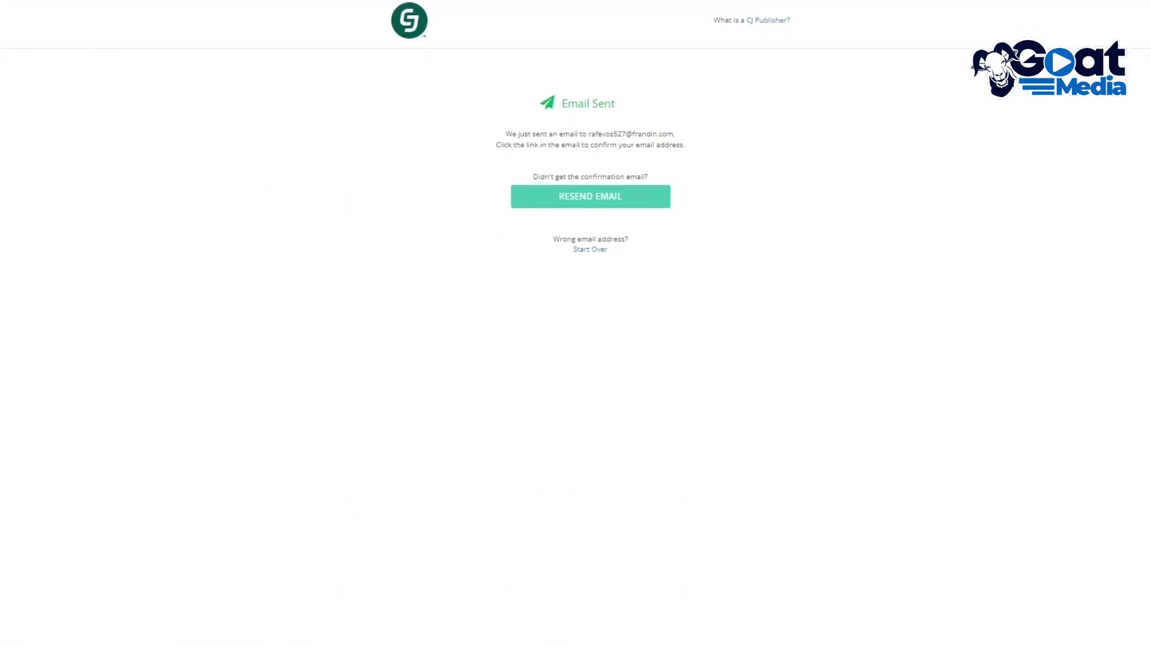
Reload the Email Sent confirmation page with F5
key(F5)
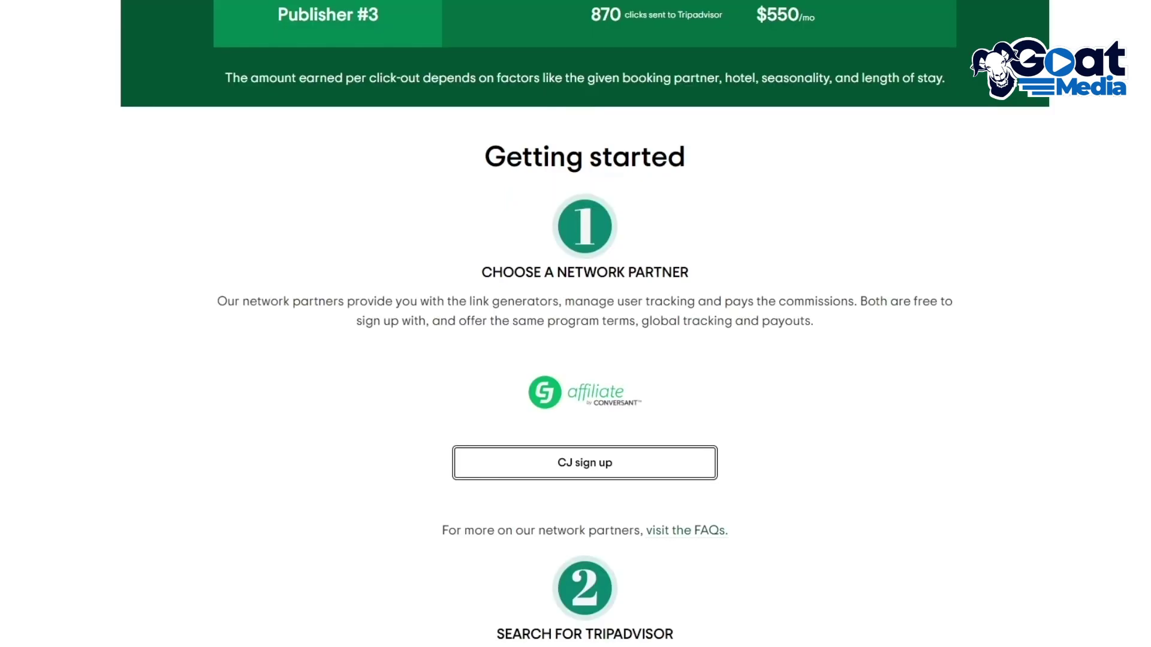
Read getting-started steps 2 and 3, highlighting the SEARCH FOR TRIPADVISOR heading
scroll(707, 416, down, 5)
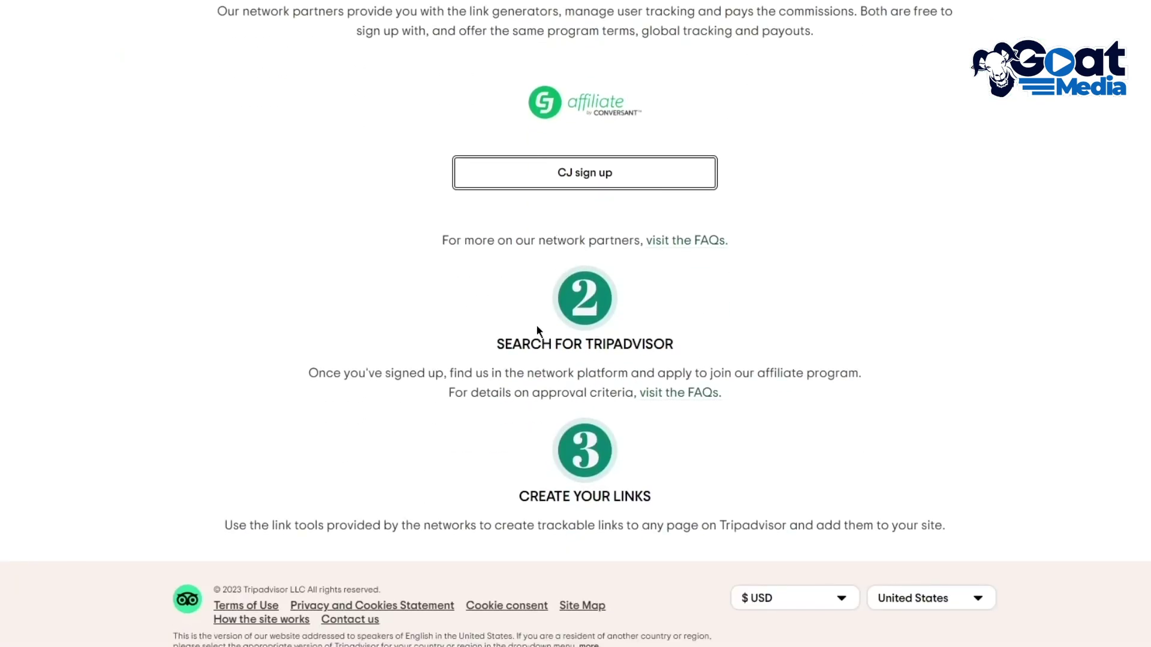
drag(514, 340, 769, 343)
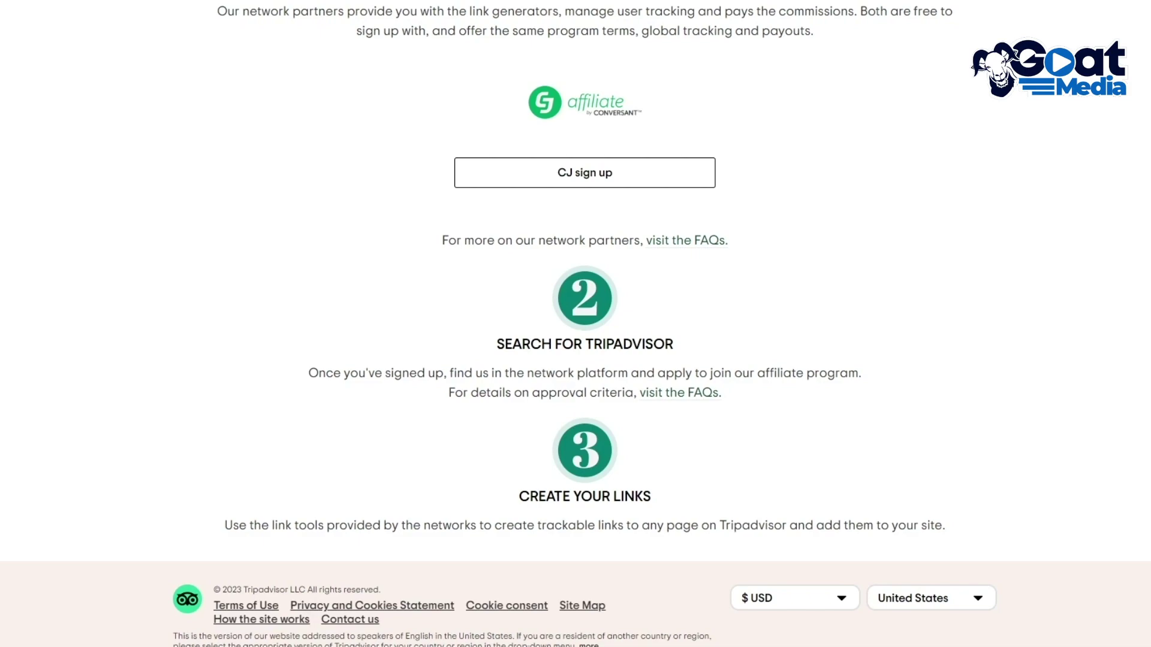
scroll(643, 257, up, 5)
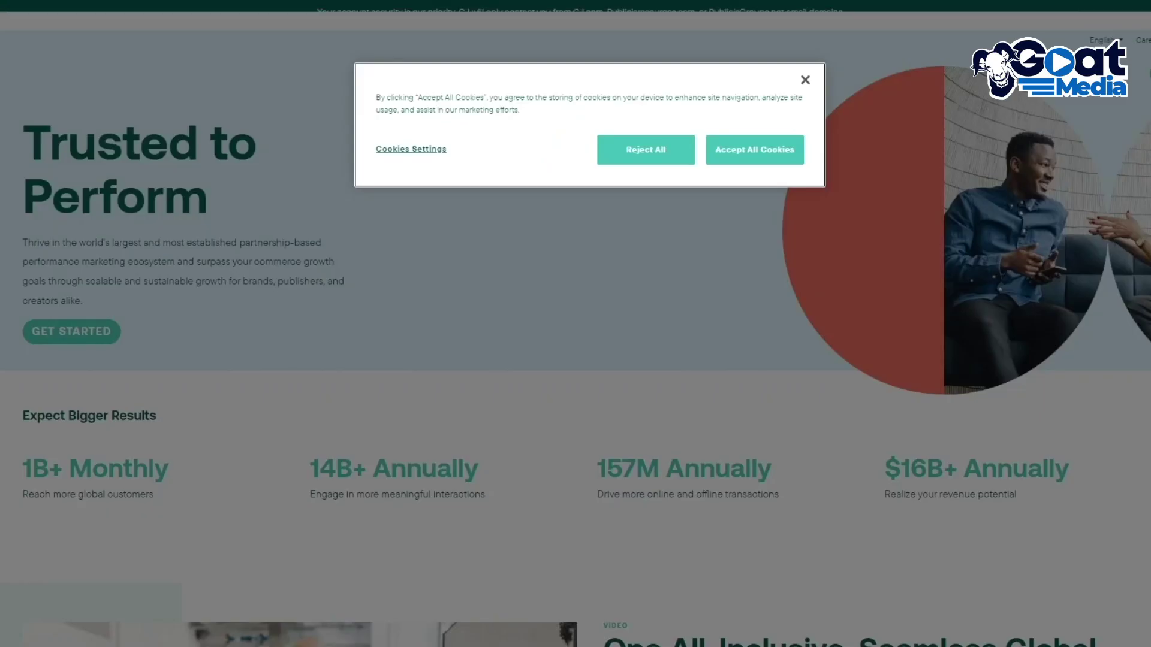
Close the cookie consent notice on the CJ Affiliate home page
click(805, 81)
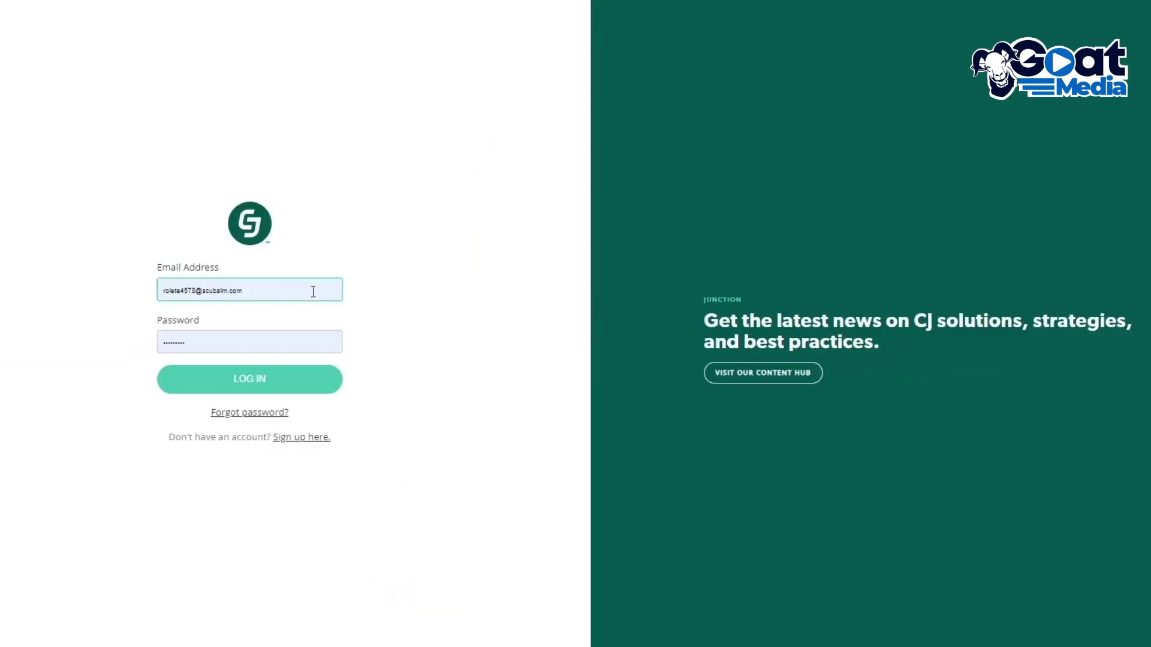
Replace the prefilled login email with the new account's address and log in
triple_click(308, 281)
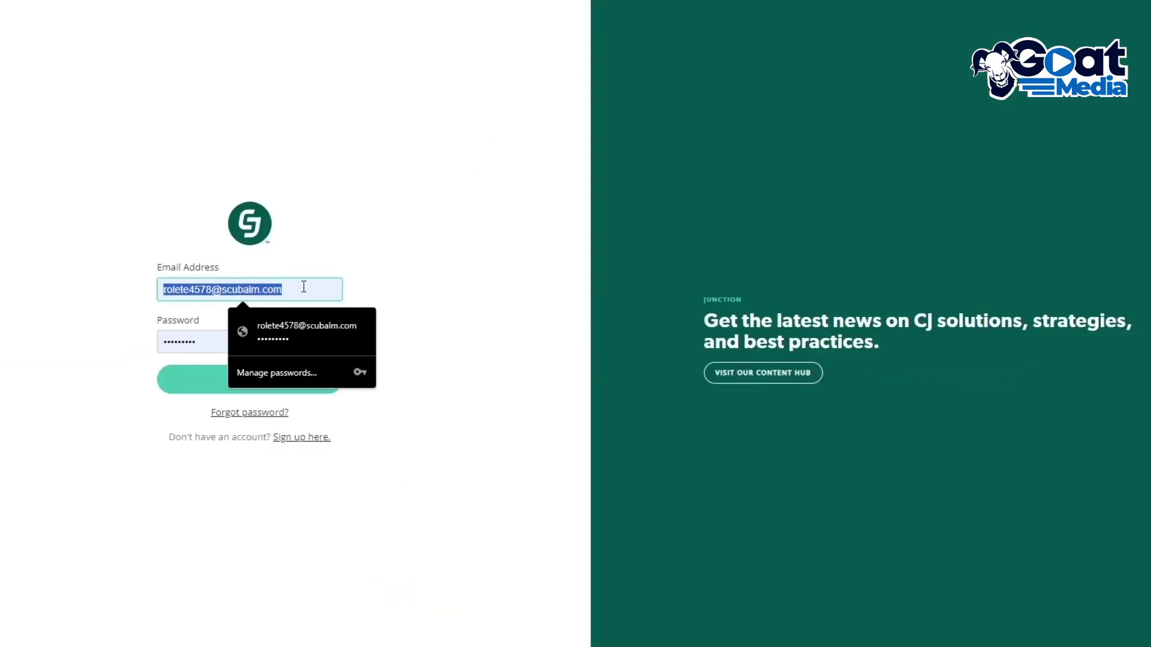
right_click(308, 279)
click(346, 361)
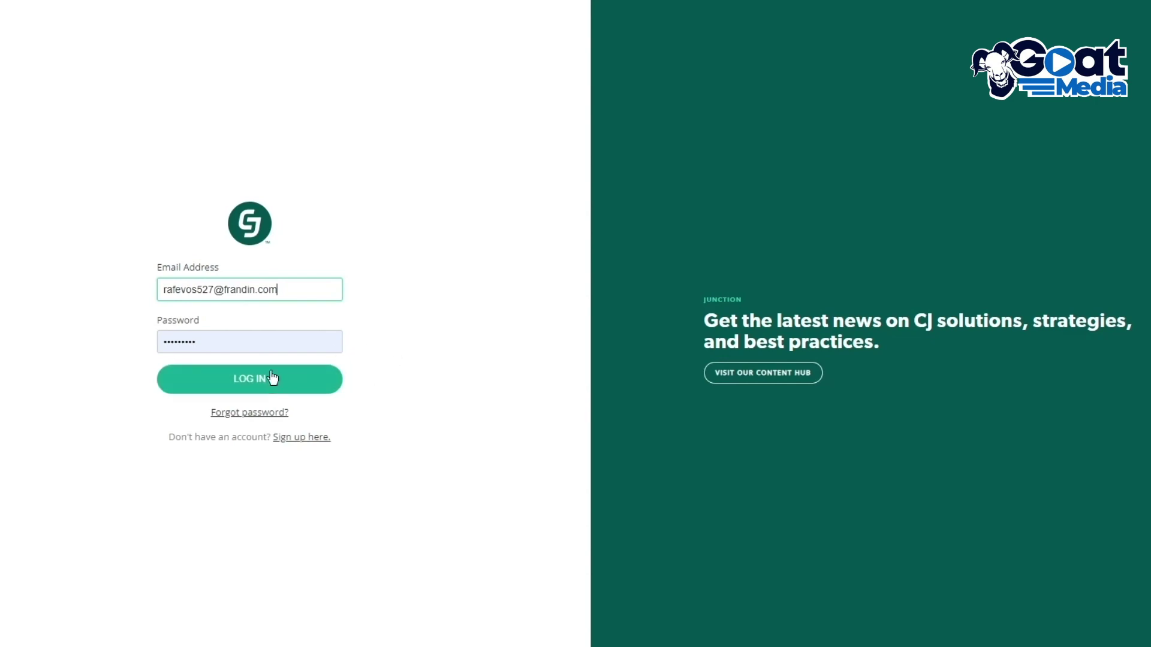
click(261, 384)
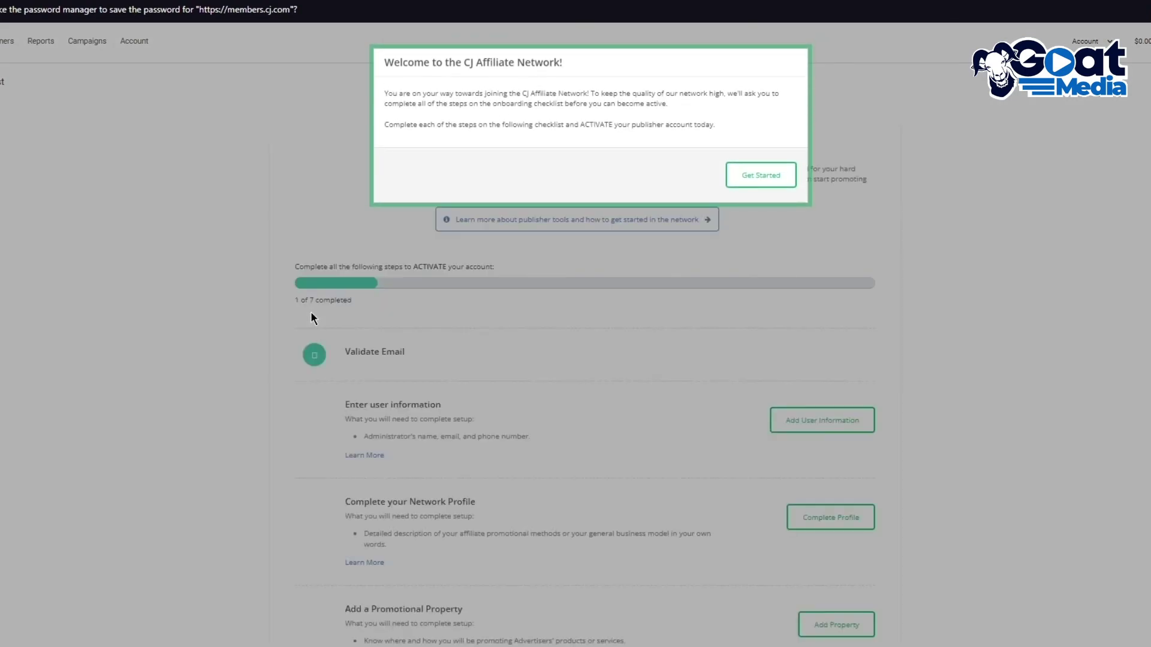
Dismiss the welcome dialog with Get Started, then briefly check the Tripadvisor affiliate page
click(760, 175)
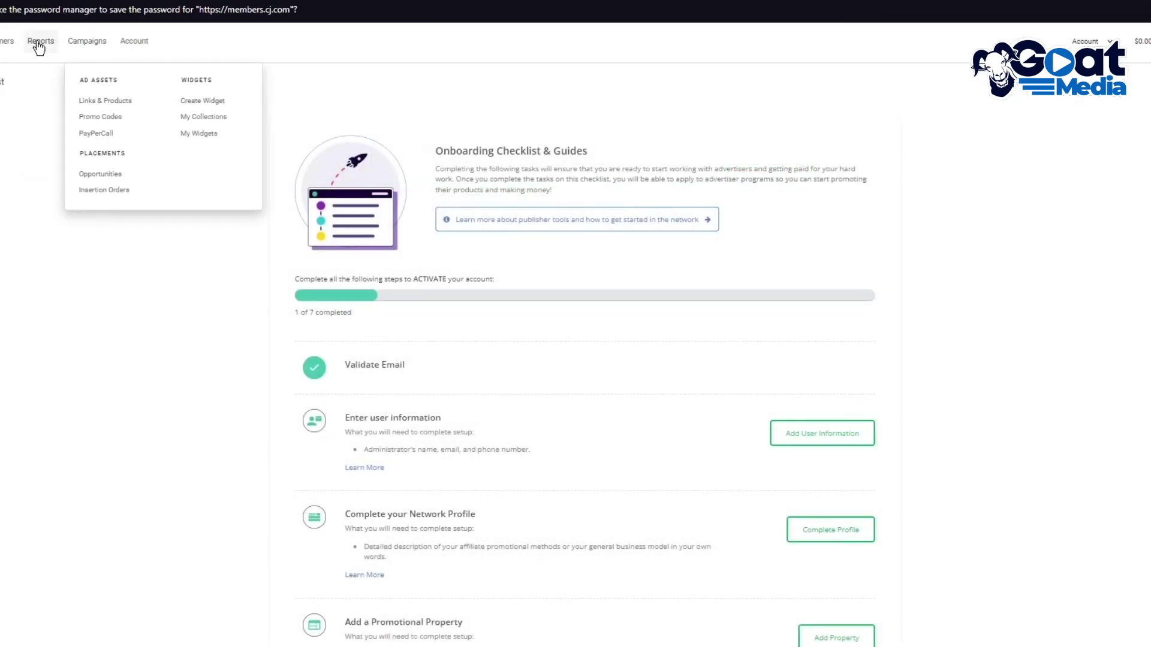
mouse_move(7, 46)
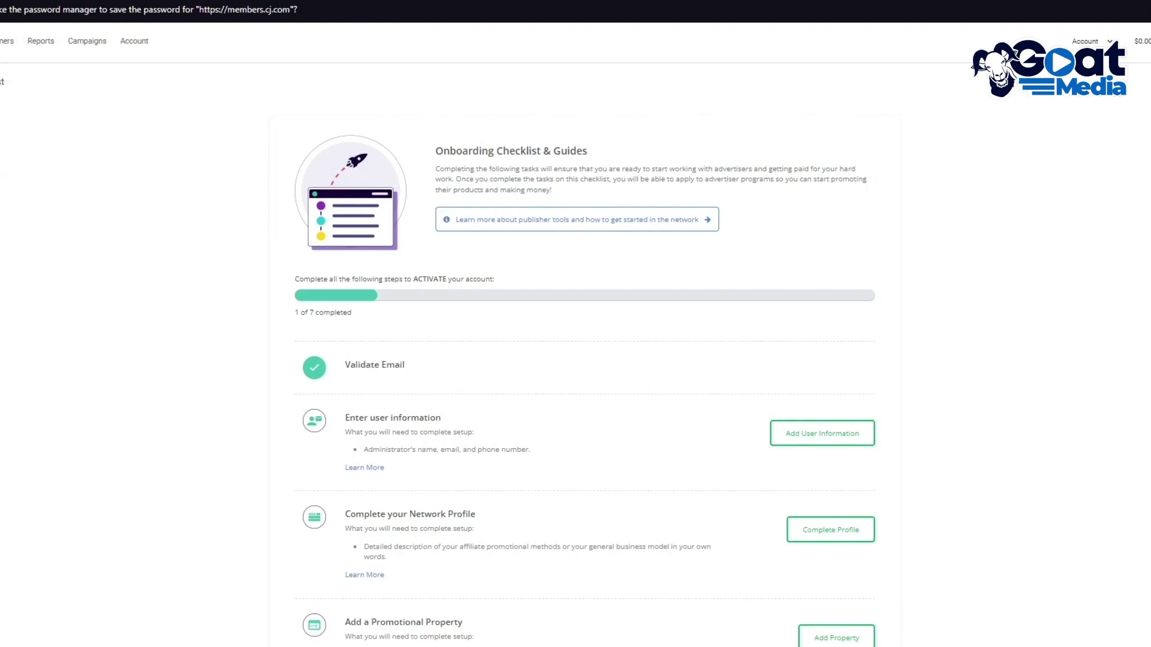
click(602, 621)
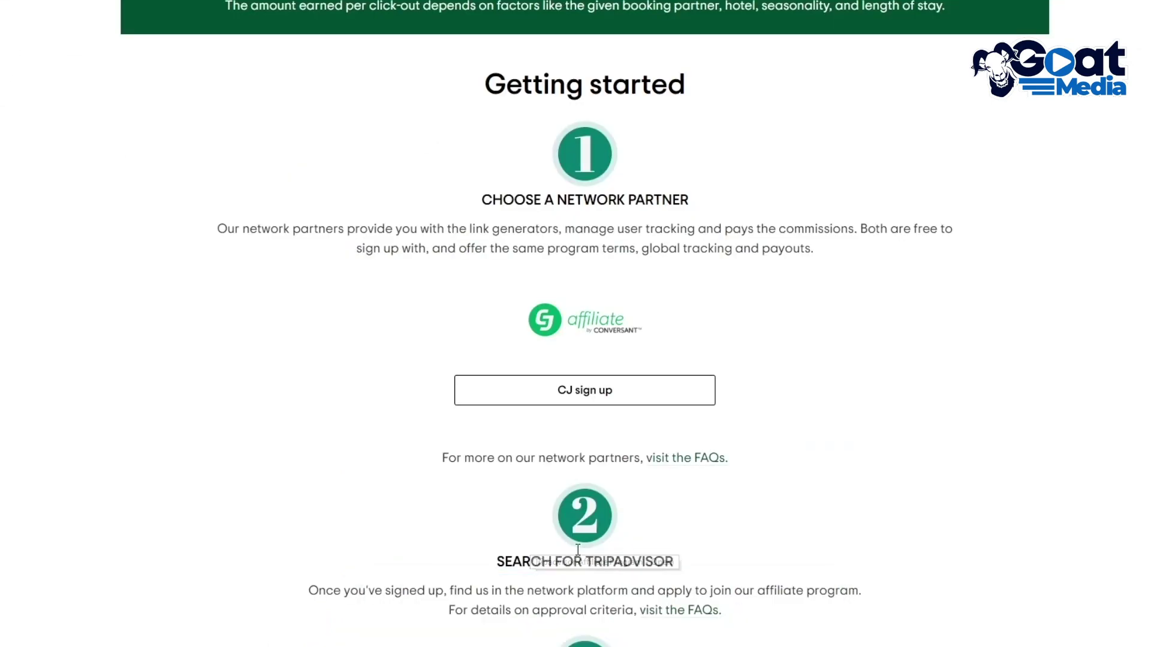
scroll(545, 532, down, 1)
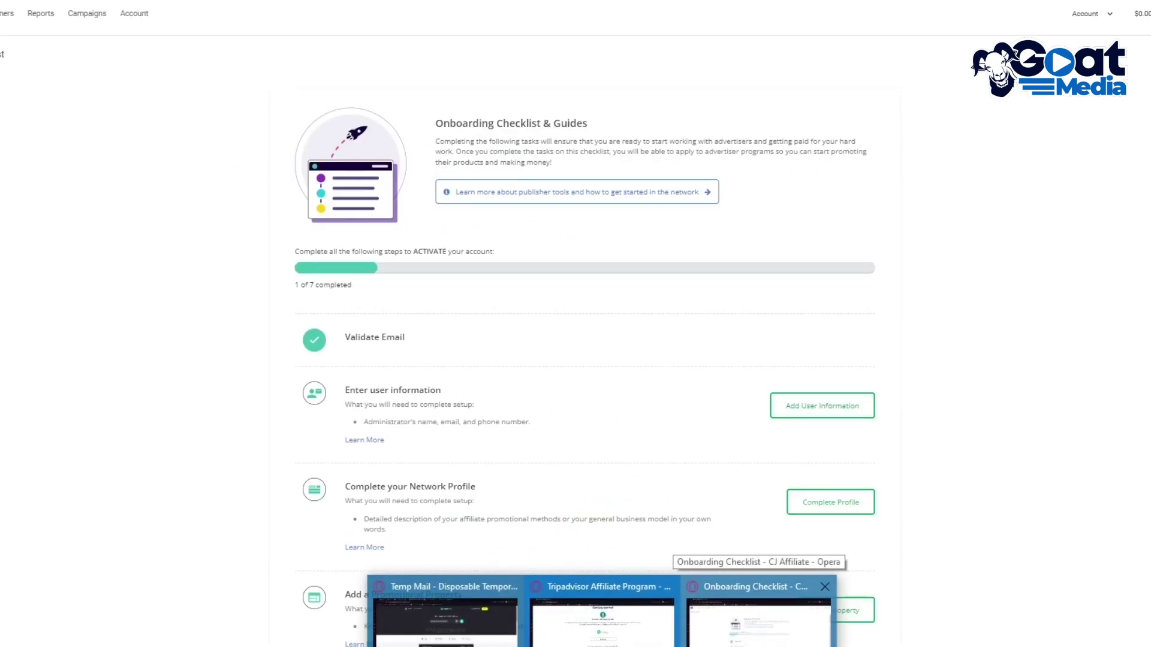
Return to the CJ window and open Partners > Find Advertisers, showing 3240 advertisers
click(758, 620)
mouse_move(38, 13)
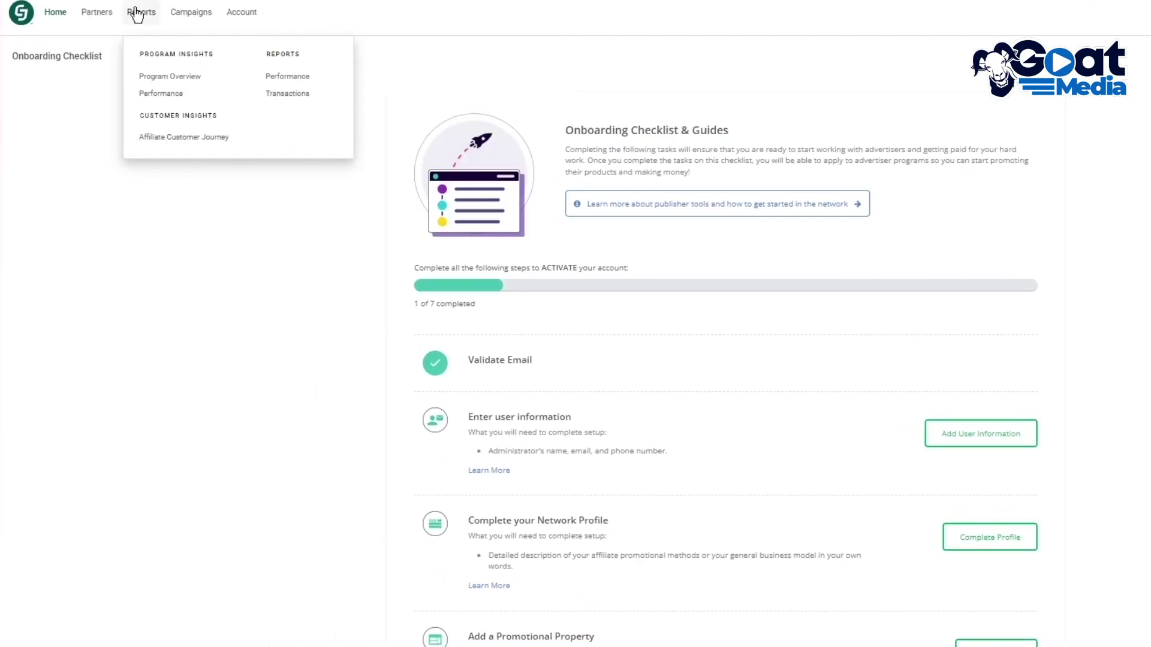
mouse_move(114, 14)
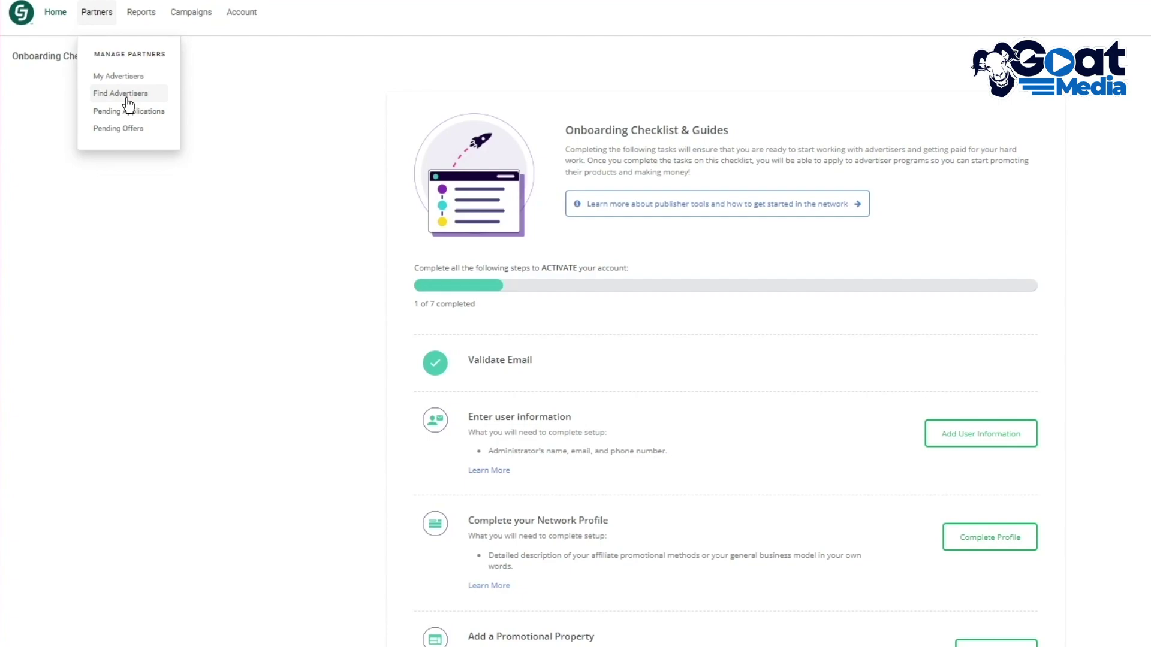
click(83, 18)
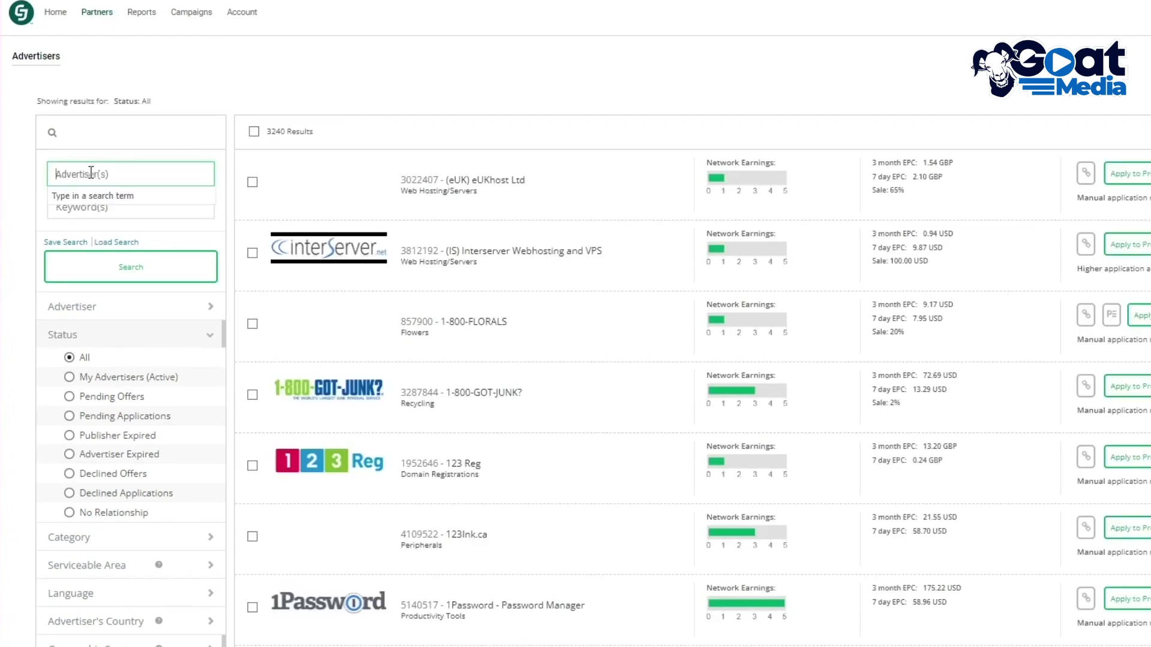
Search advertisers for 'tripad', select TripAdvisor Commerce Campaign, and apply to its program
text(tripad)
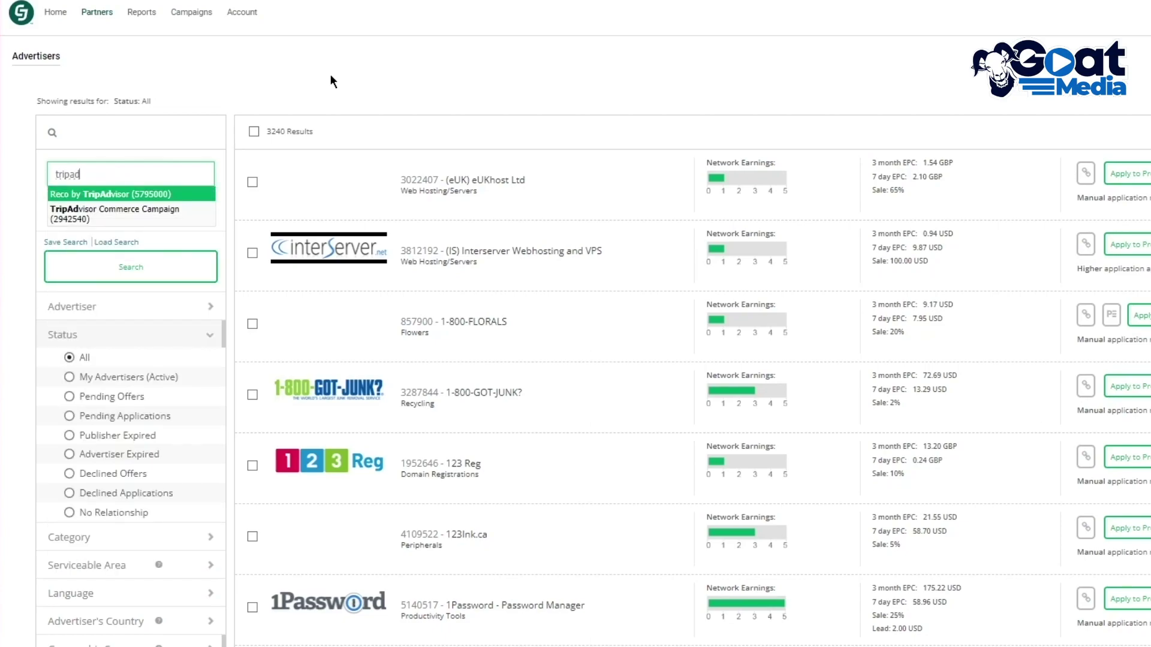
key(Return)
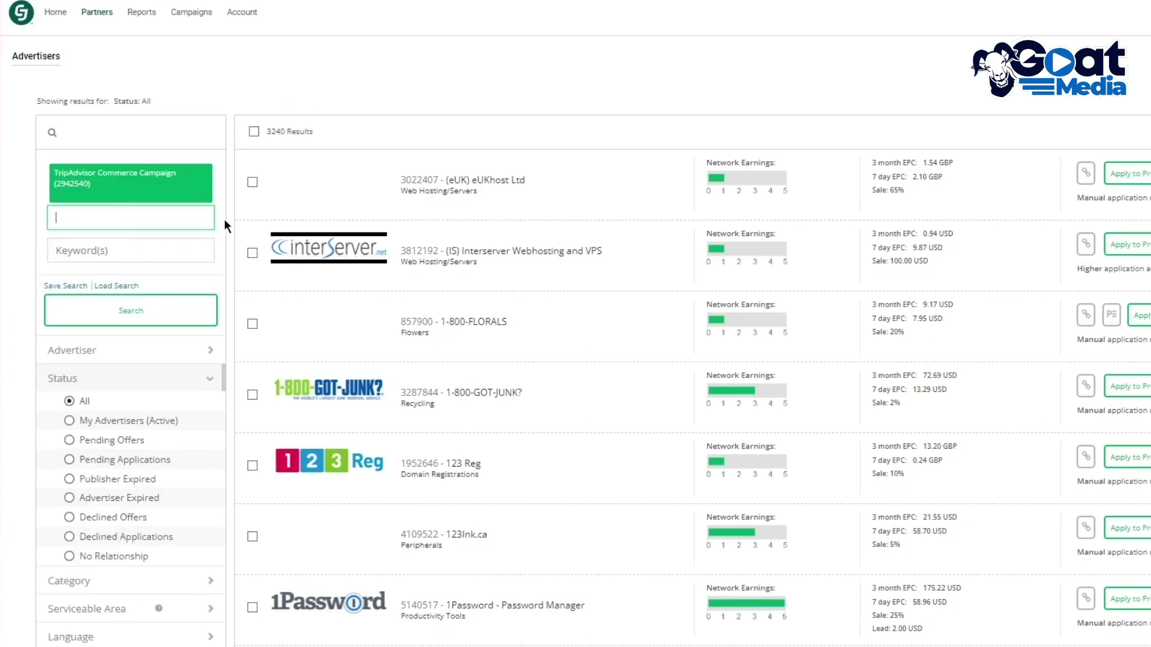
click(114, 312)
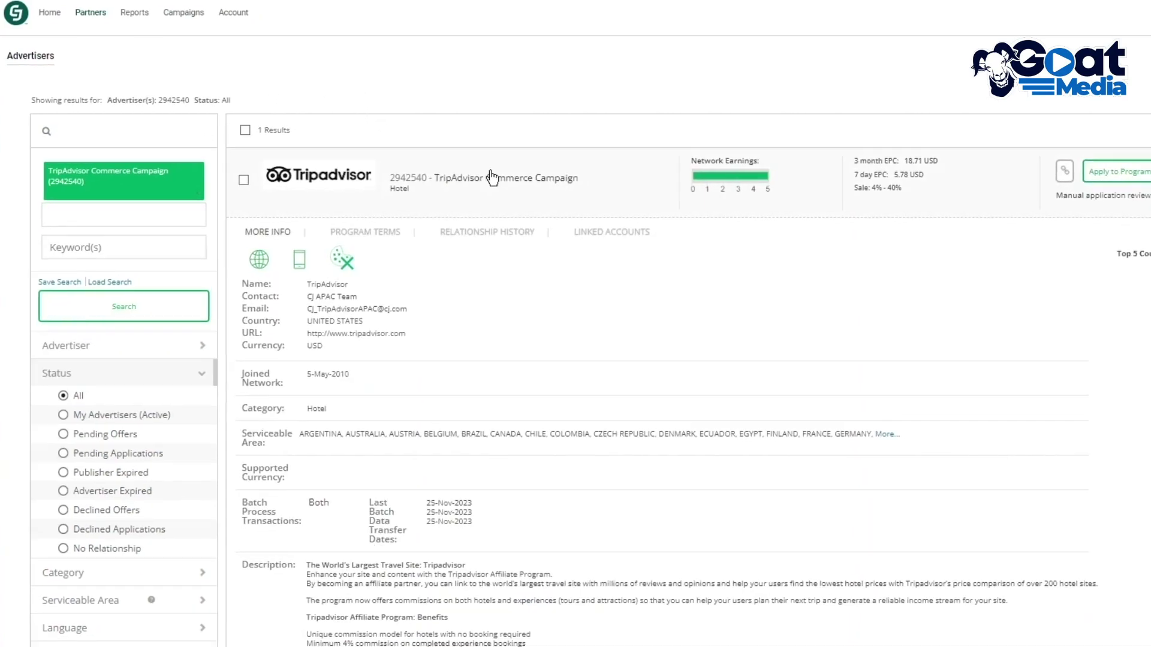
click(1128, 173)
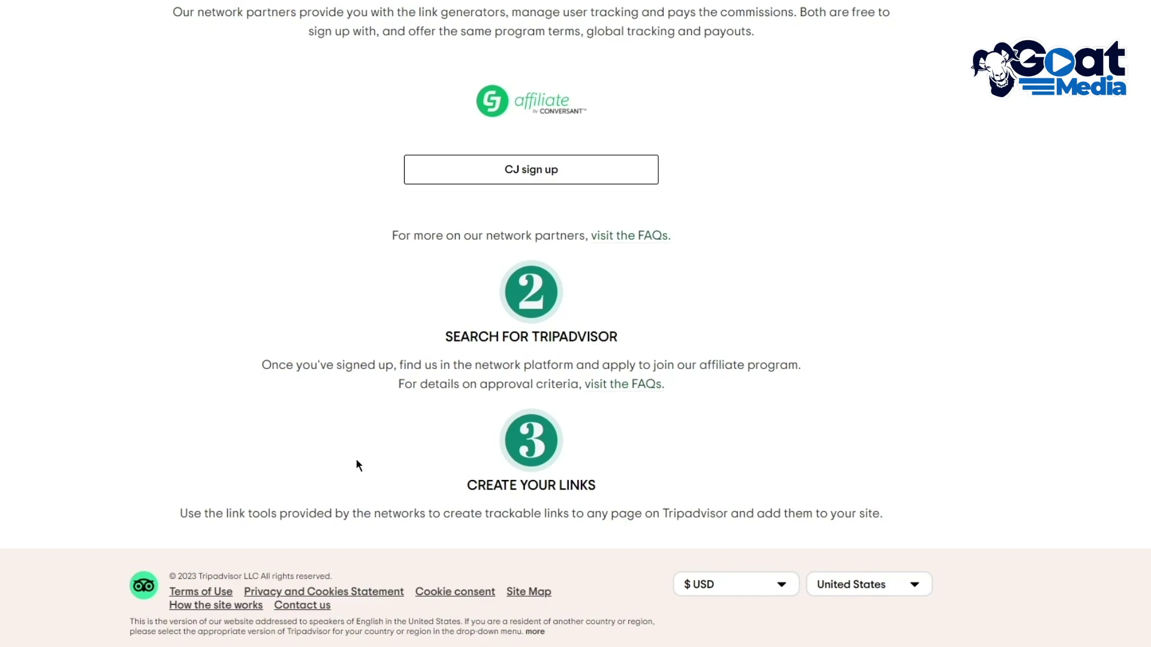
drag(137, 509, 483, 521)
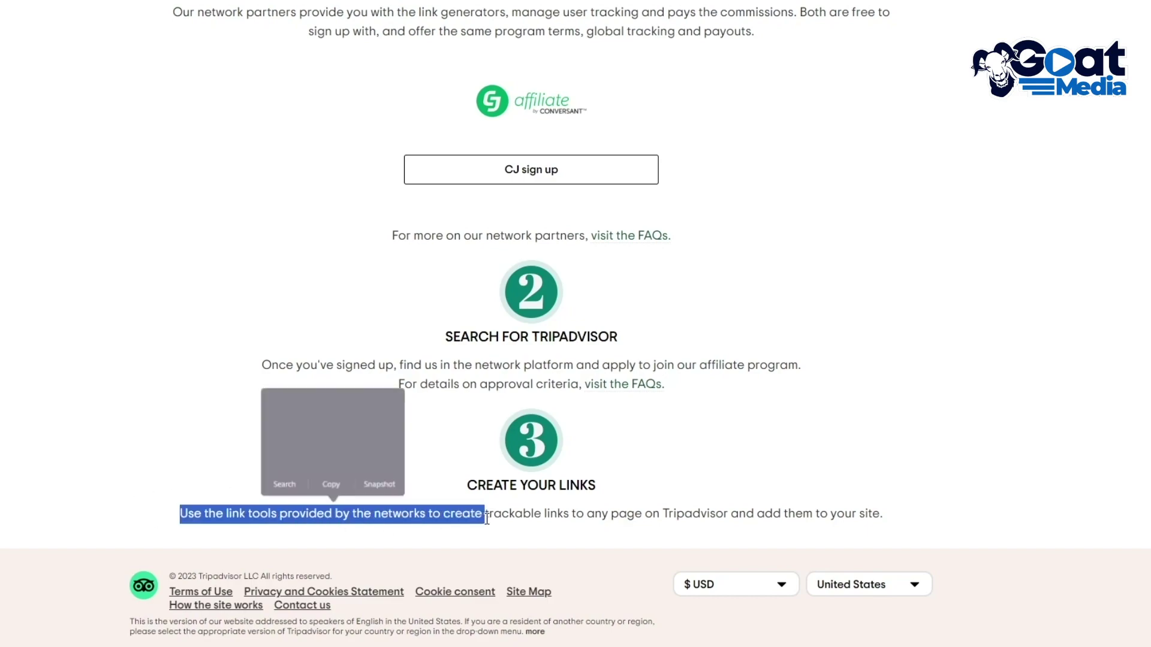
click(750, 447)
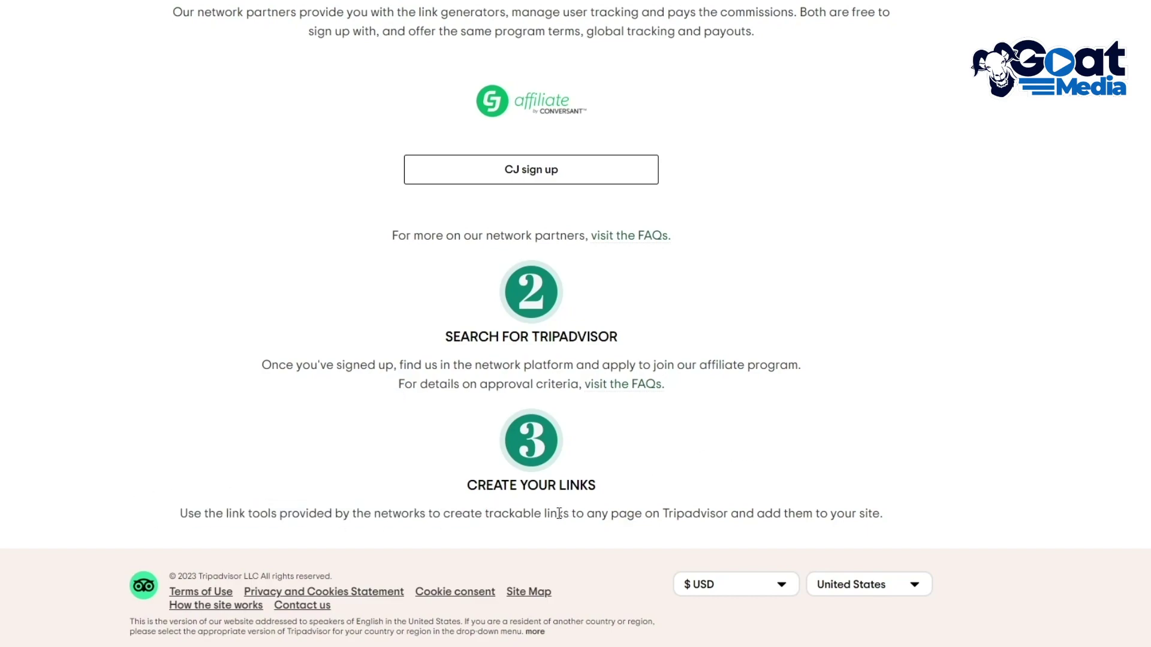